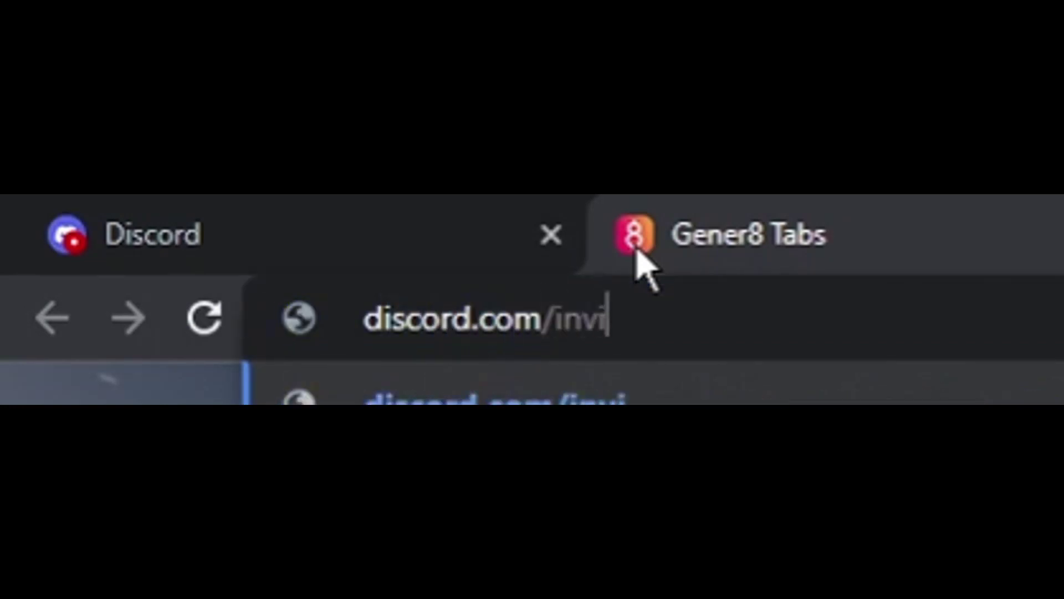
# Load the invite link discord.com/invite/rjain so the Discord app shows the server invitation.
pyautogui.write('te/')
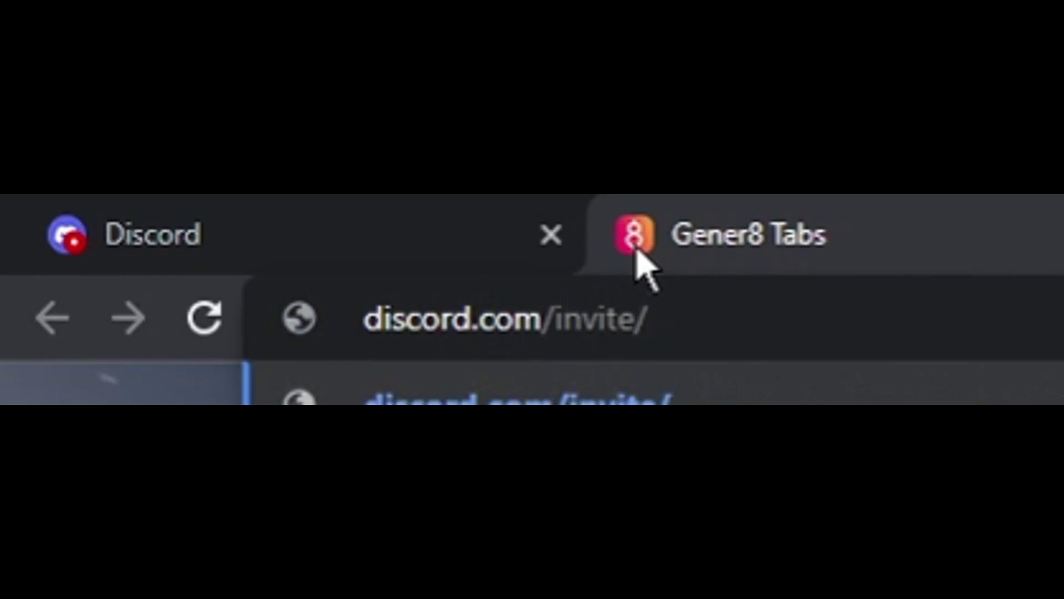
pyautogui.write('rj')
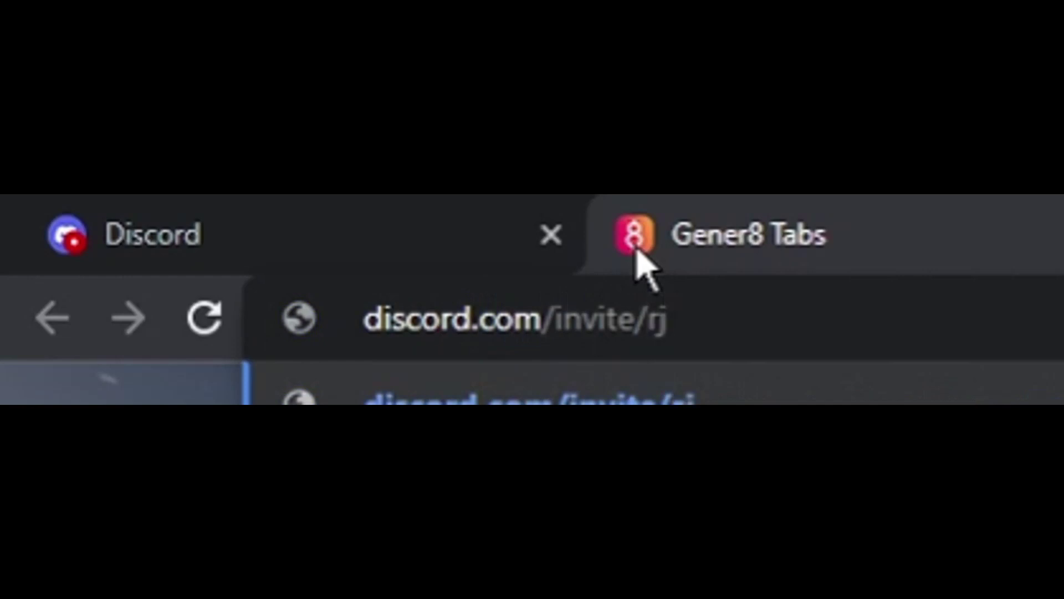
pyautogui.write('ain')
pyautogui.press('Return')
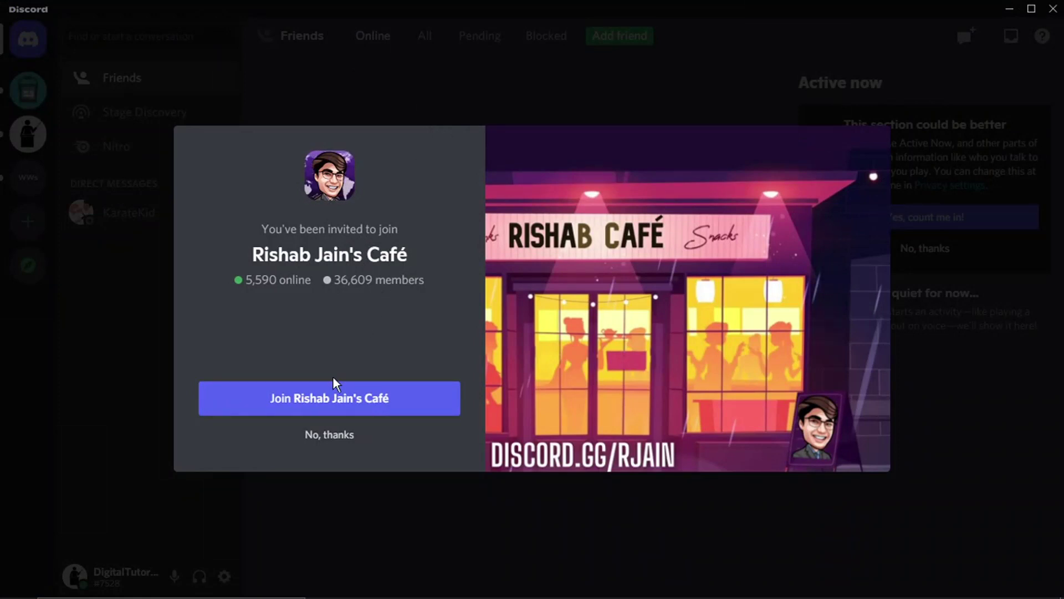
# Join the café server and dismiss the welcome suggestions to view its rules channel.
pyautogui.click(333, 405)
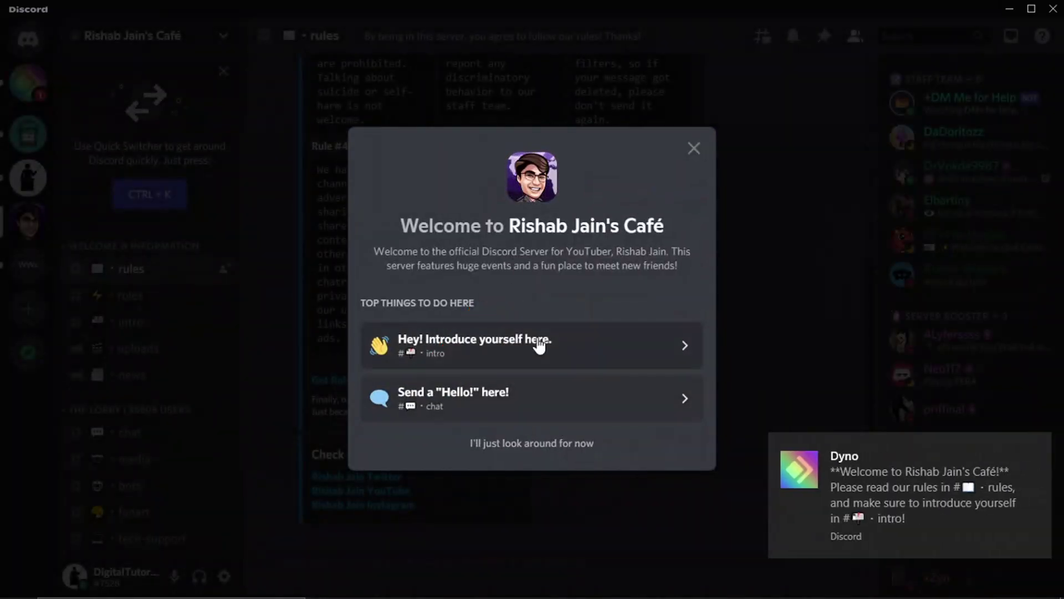
pyautogui.click(562, 444)
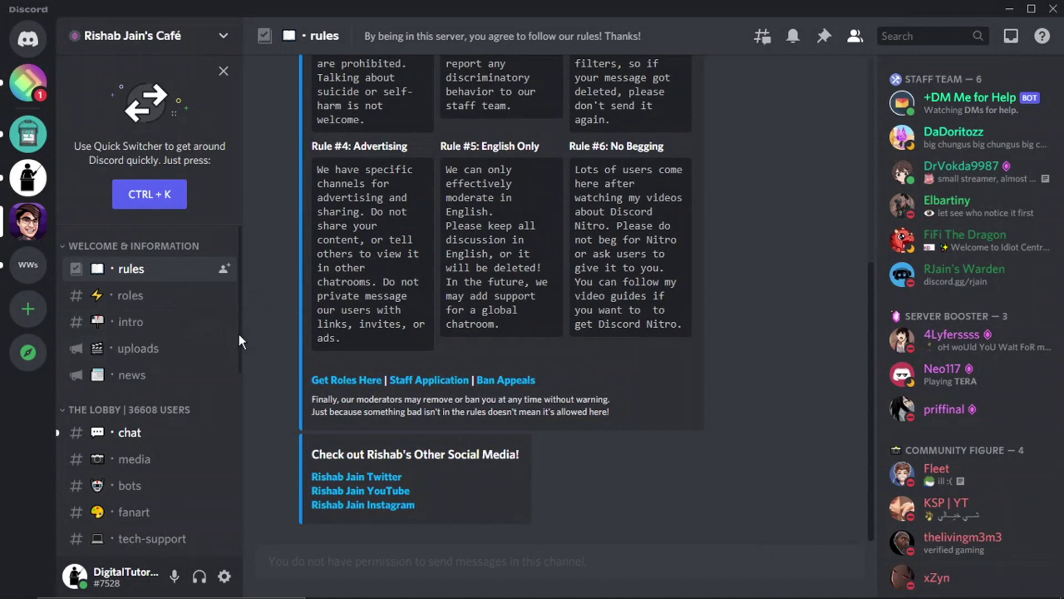
# Scroll the channel list down and open the #join-army channel.
pyautogui.moveTo(238, 334)
pyautogui.mouseDown()
pyautogui.moveTo(270, 532)
pyautogui.moveTo(260, 425)
pyautogui.moveTo(234, 390)
pyautogui.moveTo(235, 341)
pyautogui.moveTo(270, 275)
pyautogui.moveTo(252, 457)
pyautogui.moveTo(270, 550)
pyautogui.mouseUp()
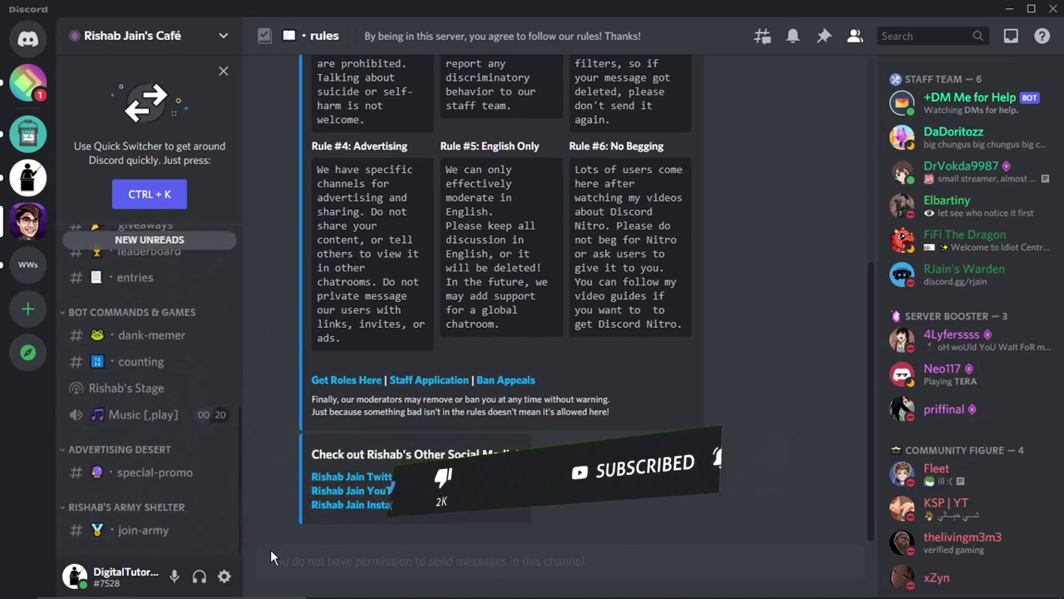
pyautogui.click(133, 532)
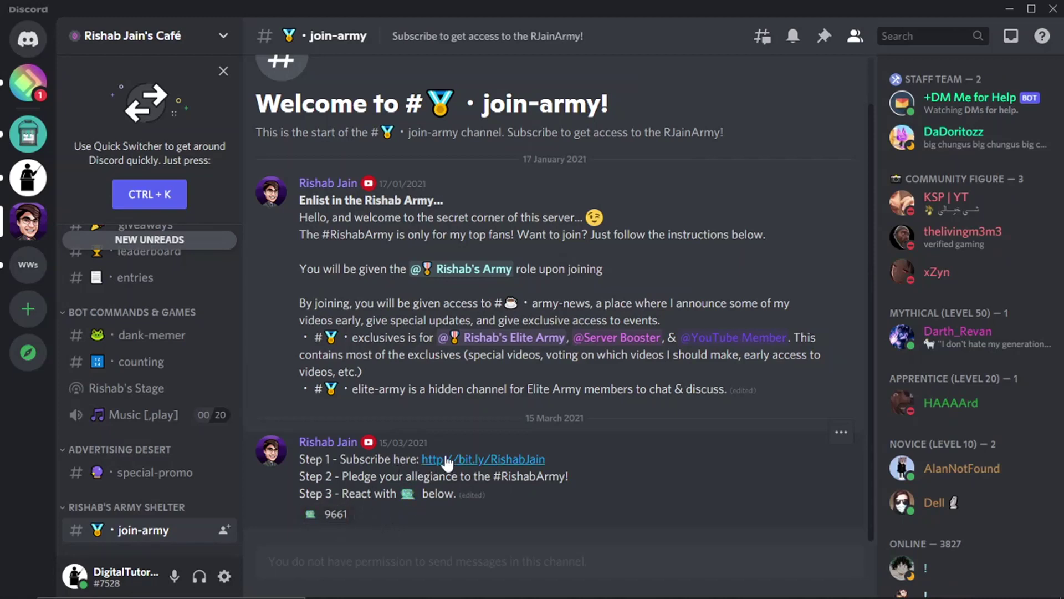
# Follow the Step 1 link and subscribe to the creator's YouTube channel.
pyautogui.rightClick(484, 460)
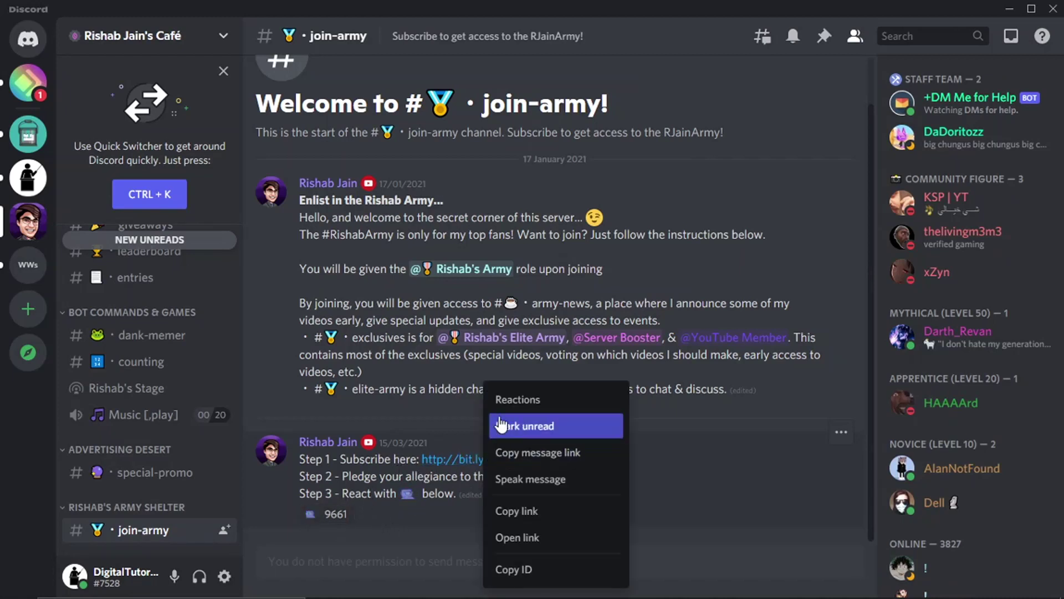
pyautogui.click(516, 537)
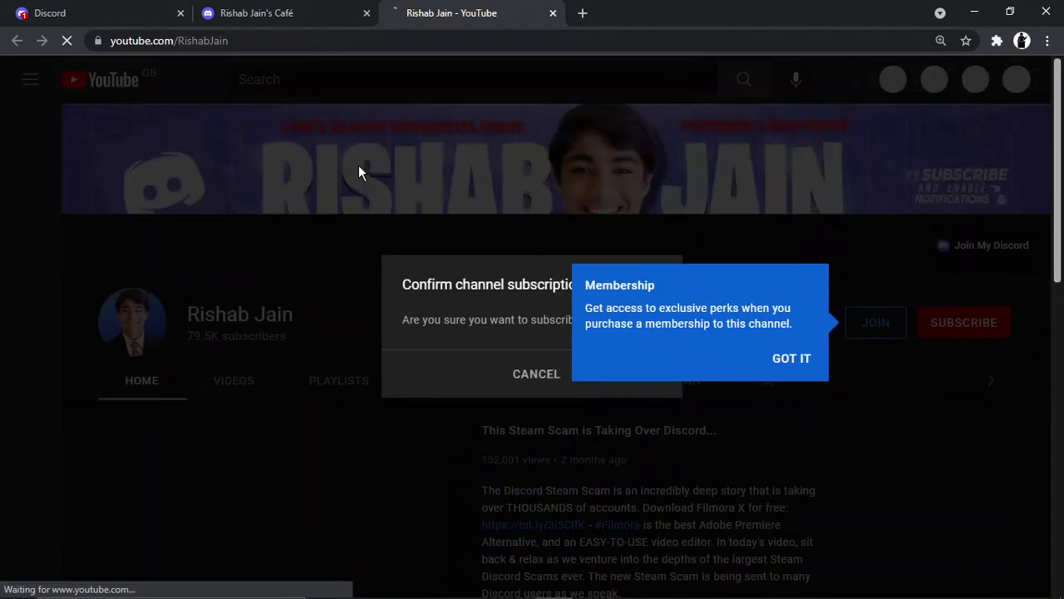
pyautogui.click(798, 359)
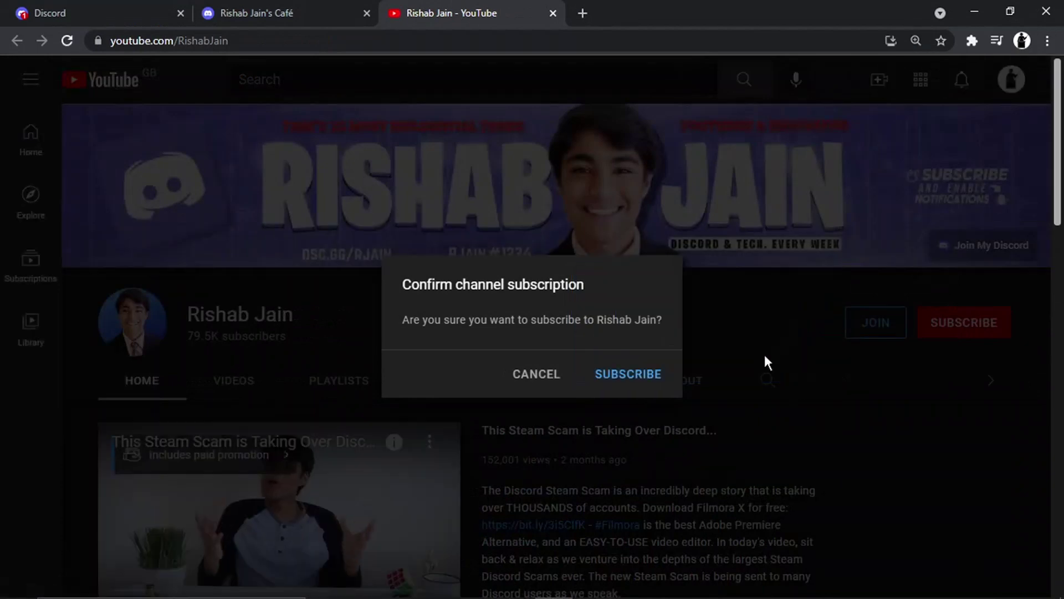
pyautogui.click(618, 376)
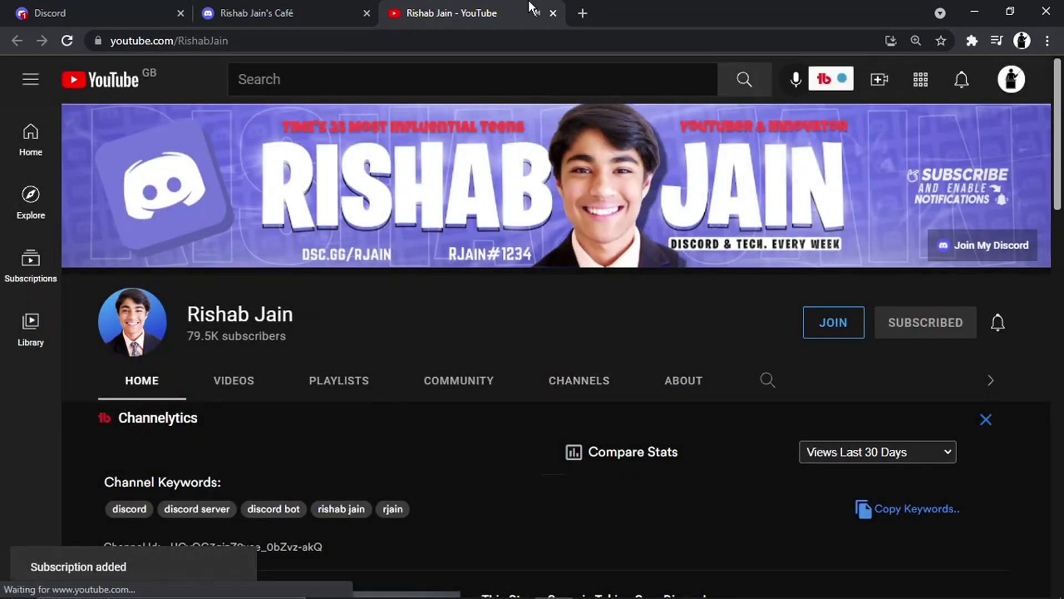
# Close the YouTube tab and reopen #join-army in the Discord browser tab.
pyautogui.click(553, 13)
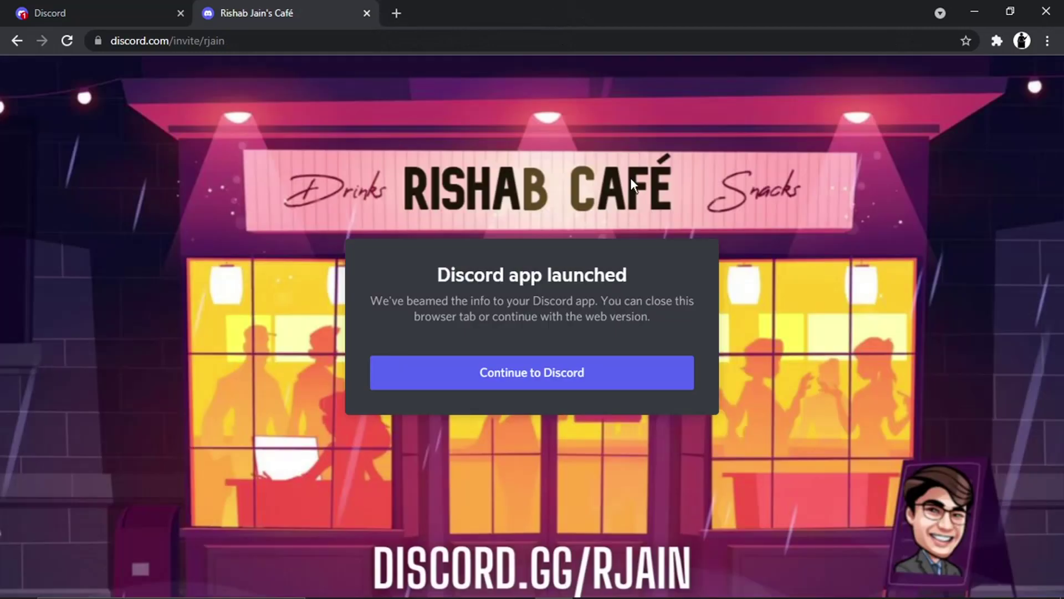
pyautogui.click(136, 9)
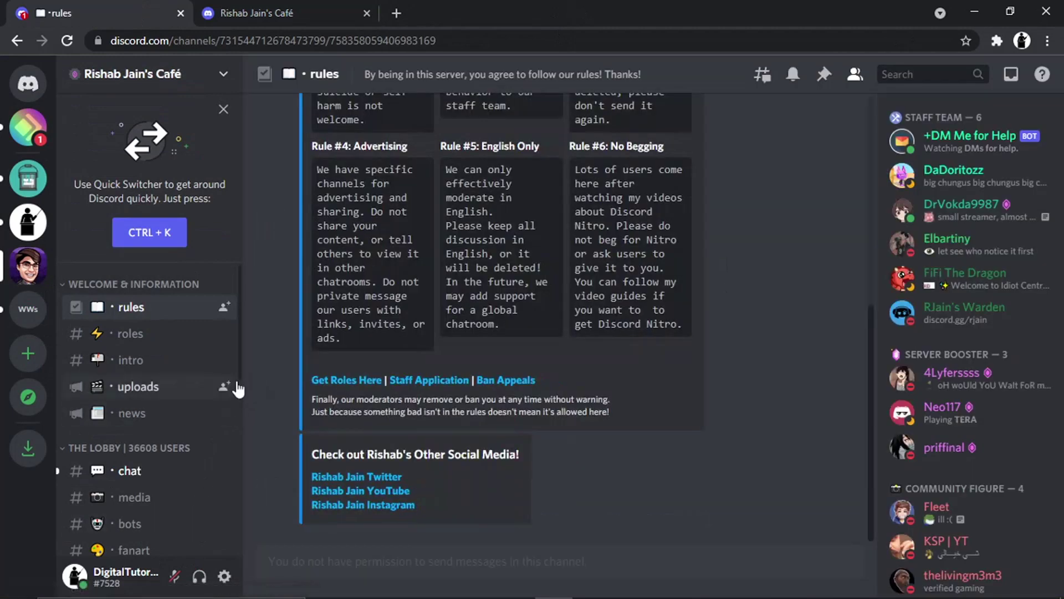
pyautogui.scroll(-5, 239, 377)
pyautogui.scroll(-3, 227, 486)
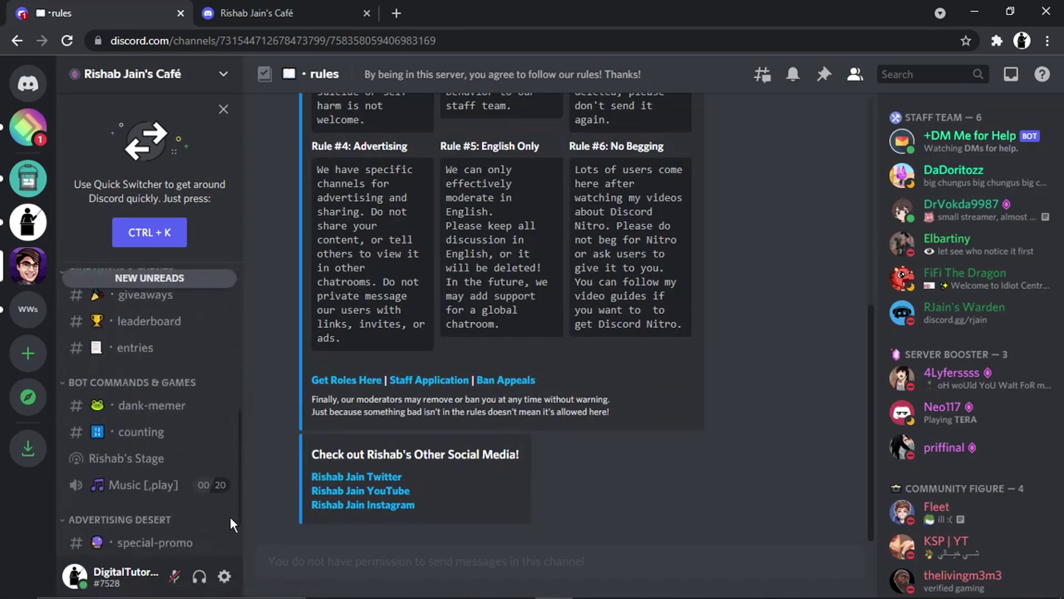
pyautogui.click(176, 542)
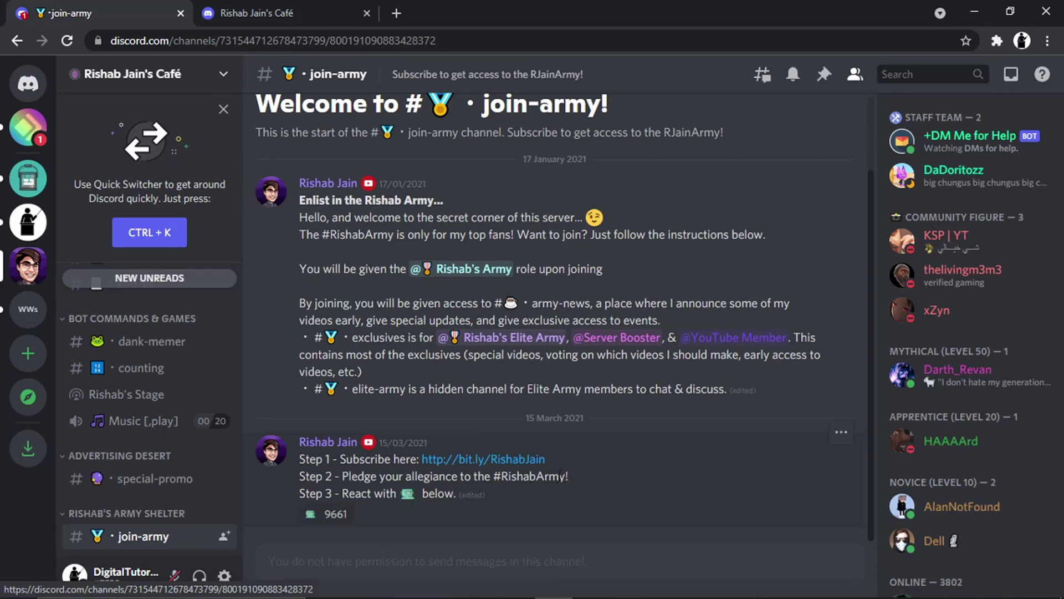
pyautogui.moveTo(331, 517)
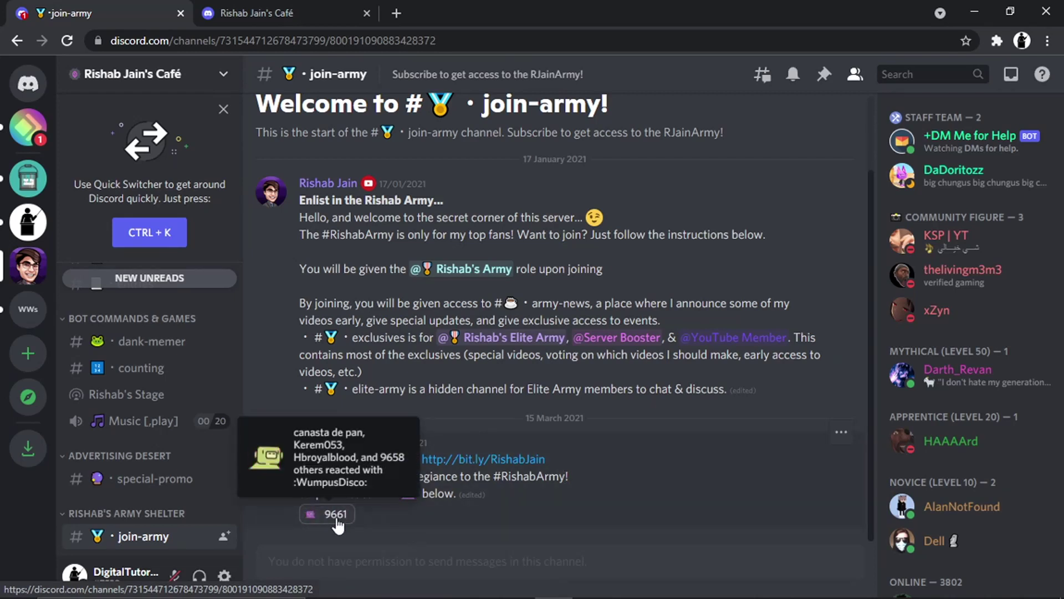
# Add the WumpusDisco reaction, then open #army-news's pinned ezgif APNG maker link.
pyautogui.click(336, 518)
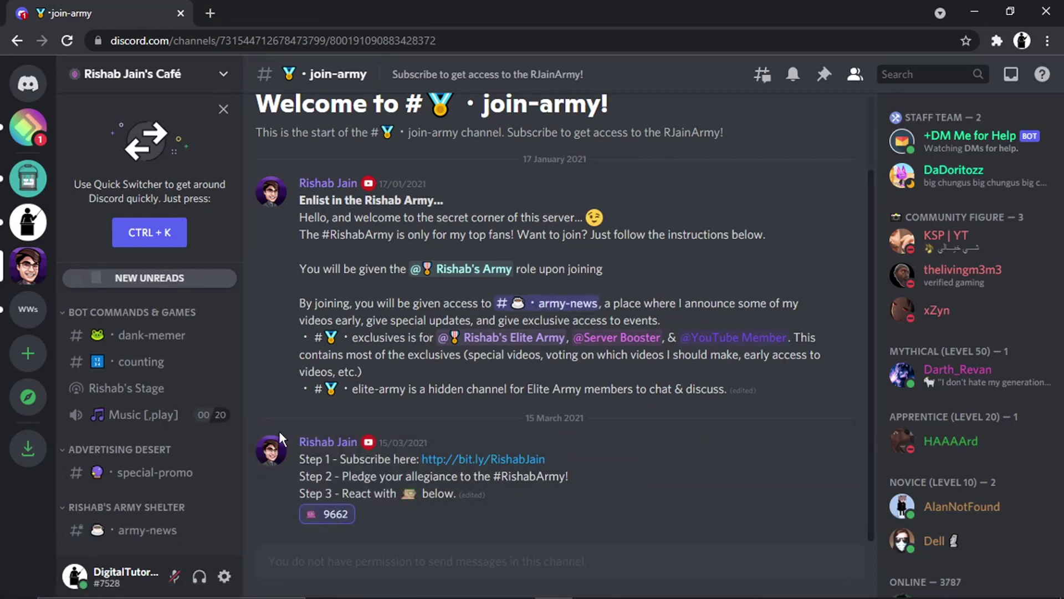
pyautogui.click(137, 537)
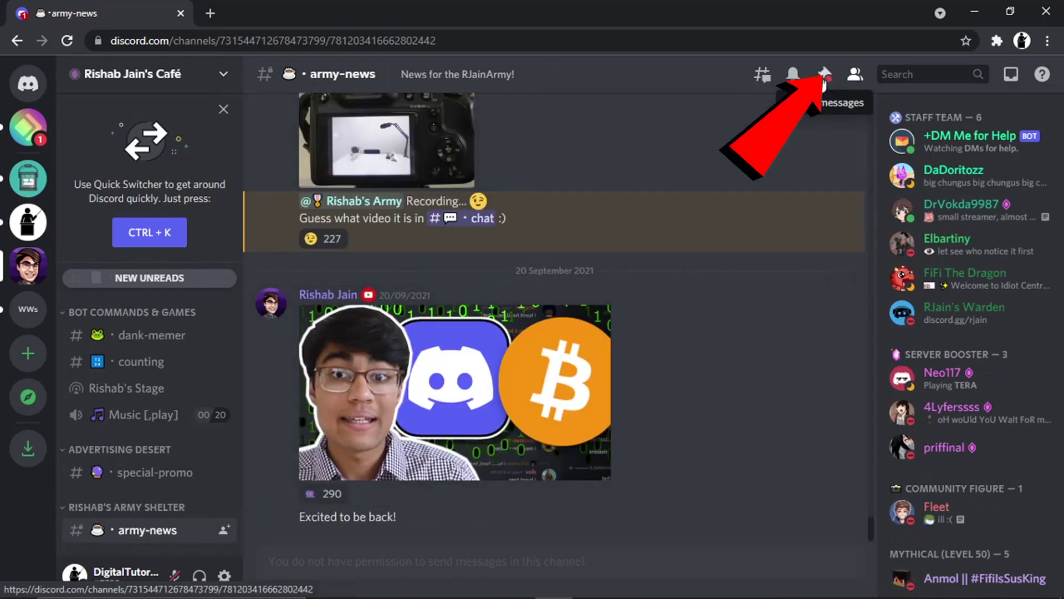
pyautogui.click(822, 83)
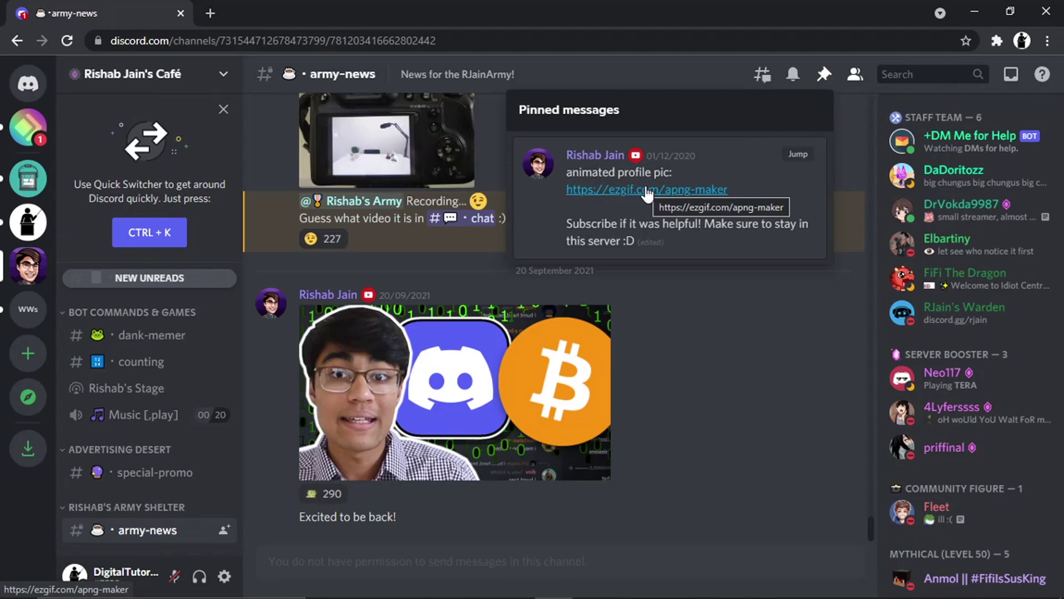
pyautogui.click(647, 191)
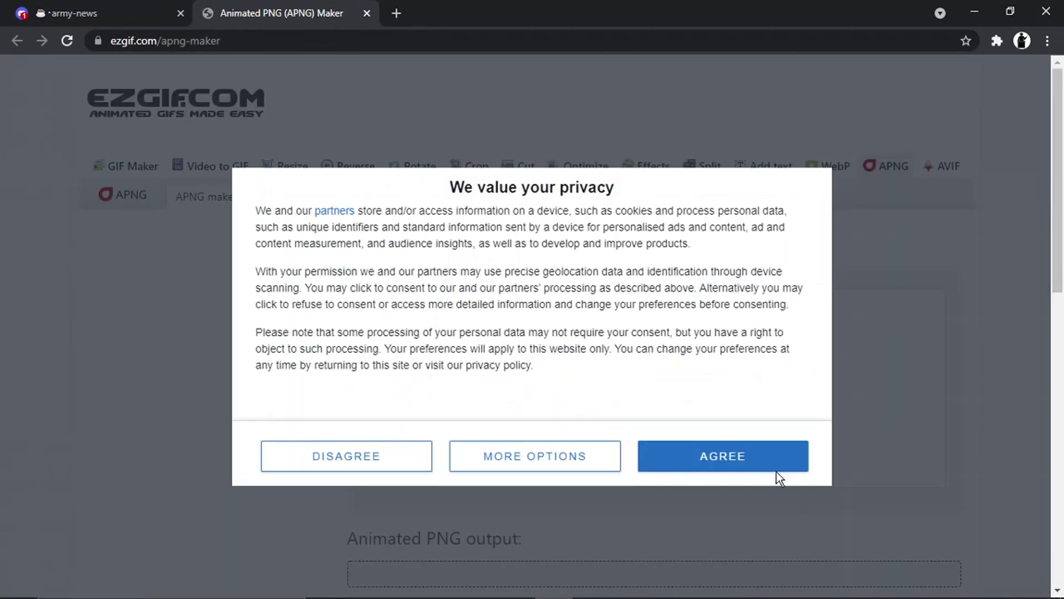
# Accept ezgif's privacy consent on the Animated PNG Maker page.
pyautogui.click(777, 459)
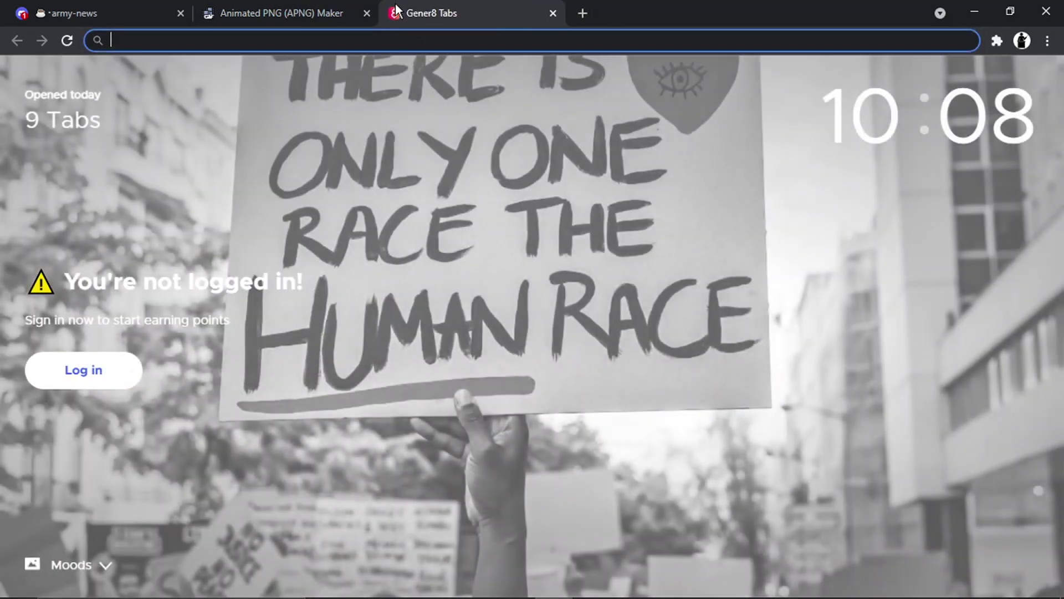
# Search Bing for 'happy gif' and enlarge the winking thumbs-up smiley GIF.
pyautogui.write('happy gif')
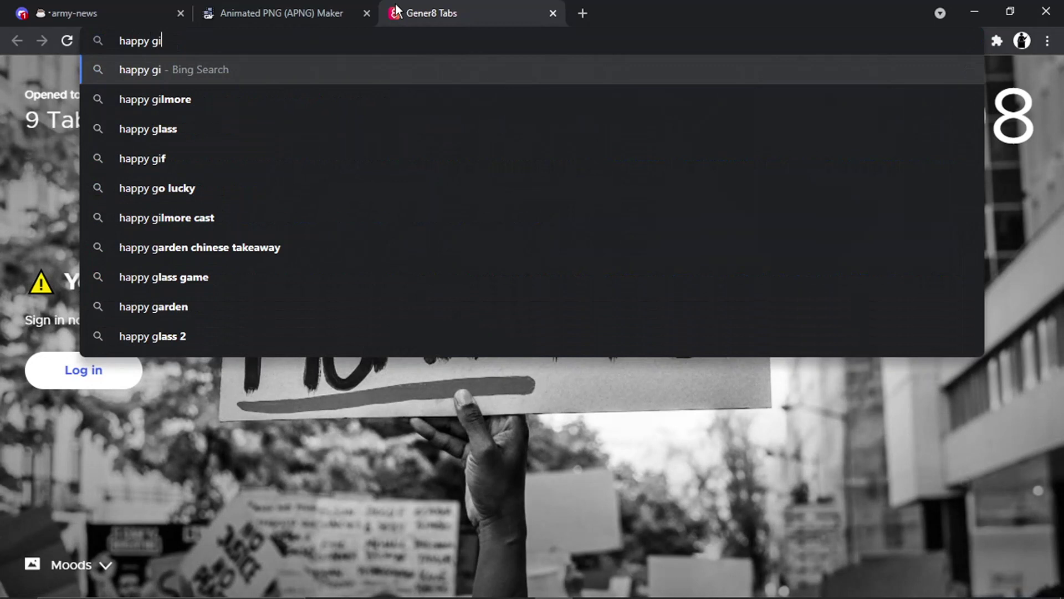
pyautogui.press('Return')
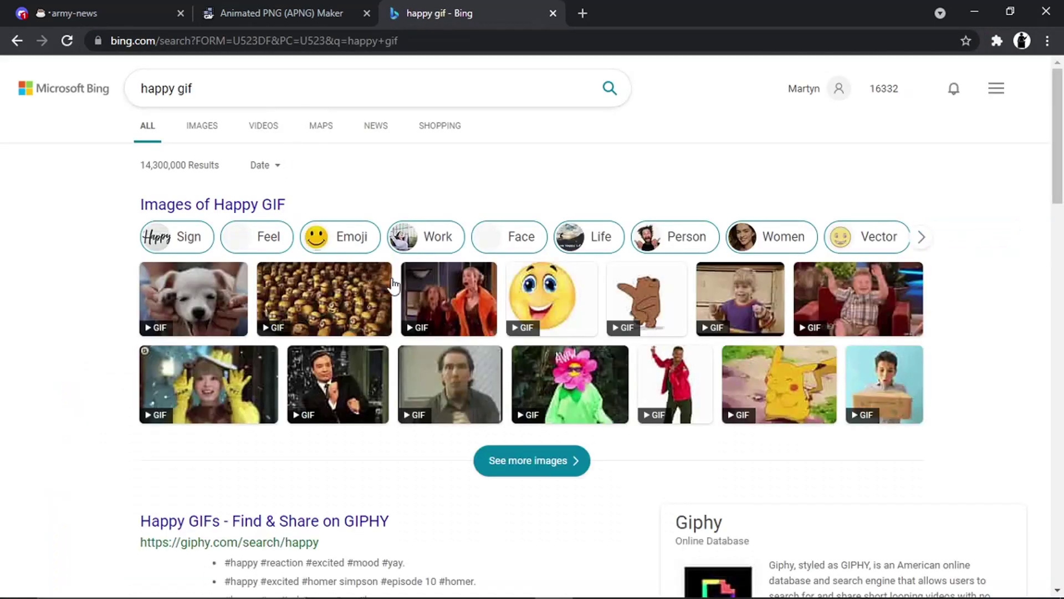
pyautogui.click(537, 297)
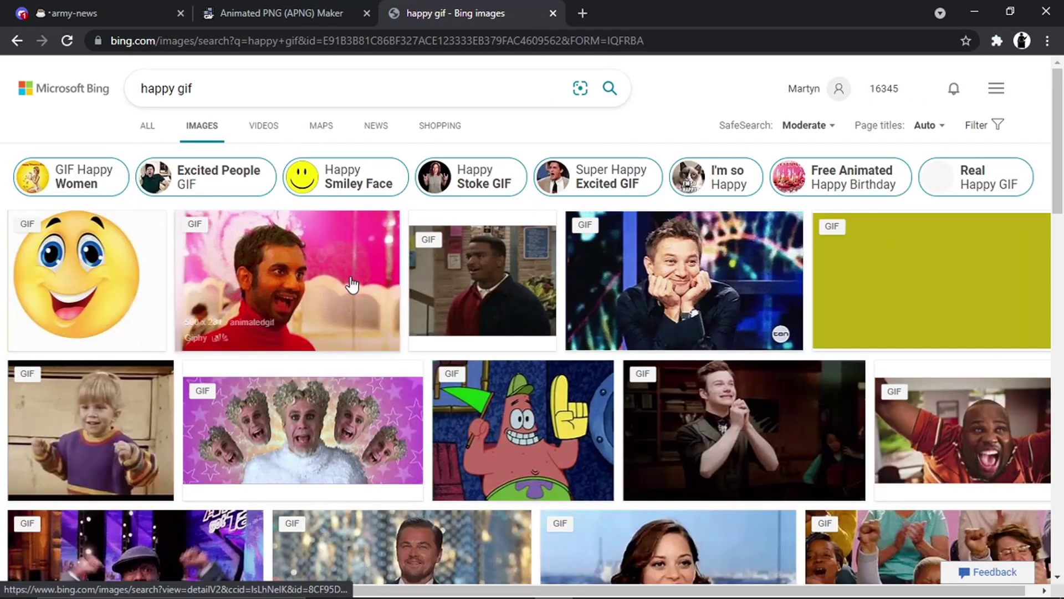
pyautogui.click(105, 288)
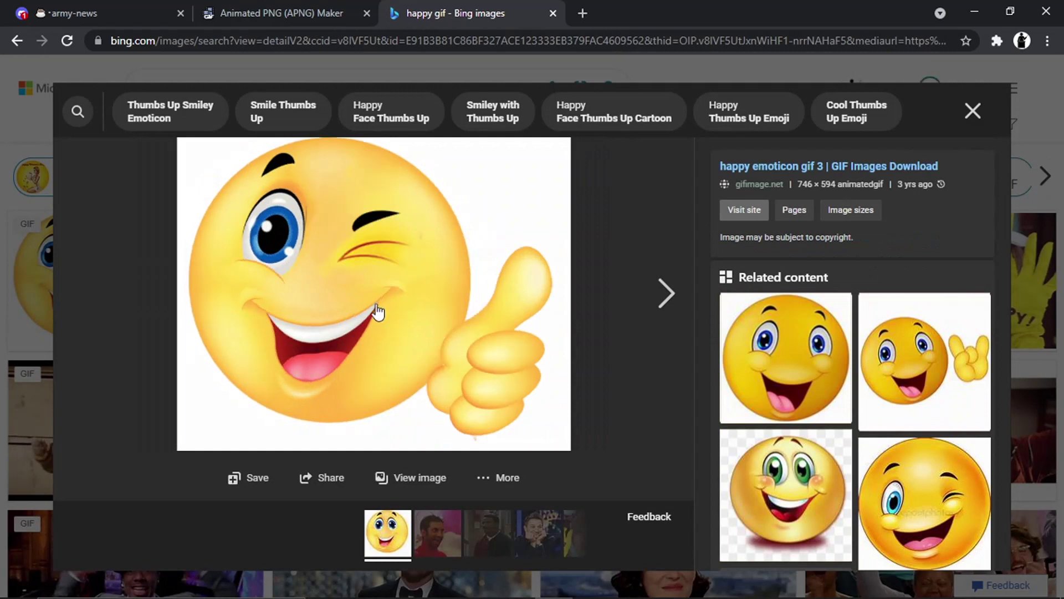
# Save the smiley GIF to Downloads as R.gif.
pyautogui.rightClick(408, 294)
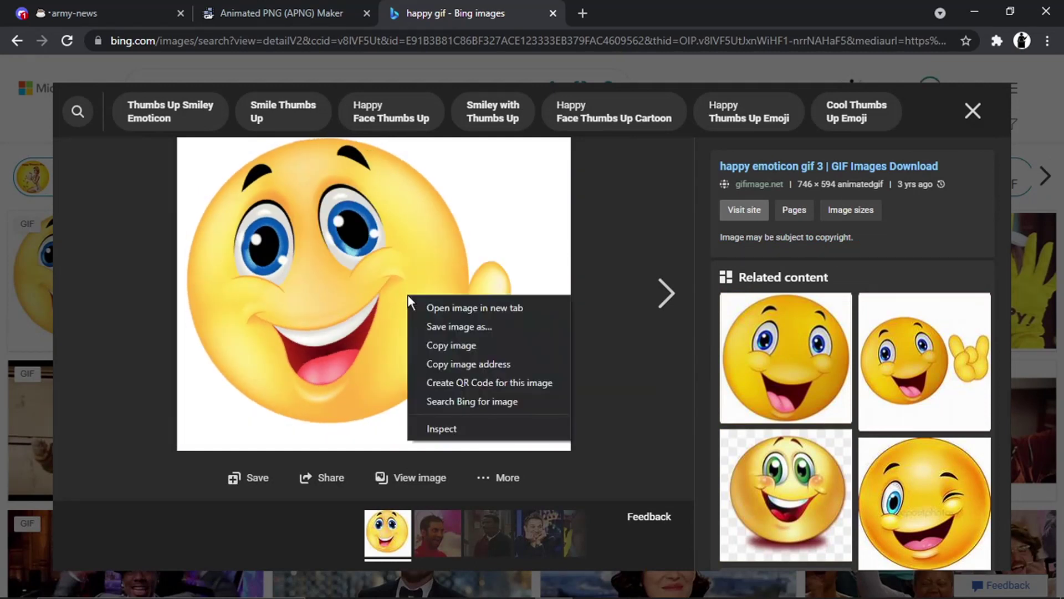
pyautogui.click(444, 326)
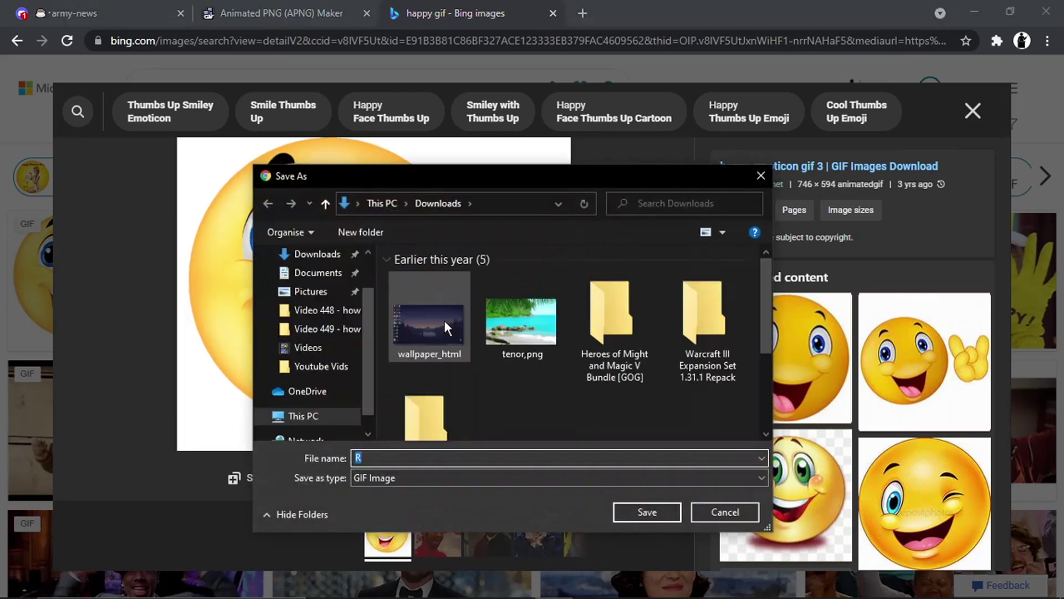
pyautogui.click(646, 507)
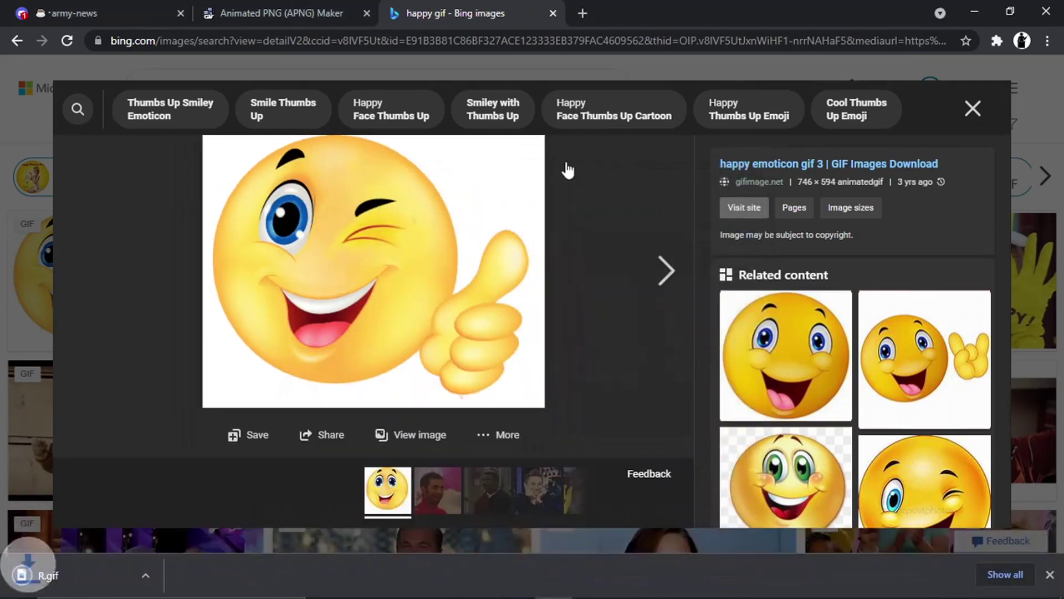
pyautogui.click(321, 15)
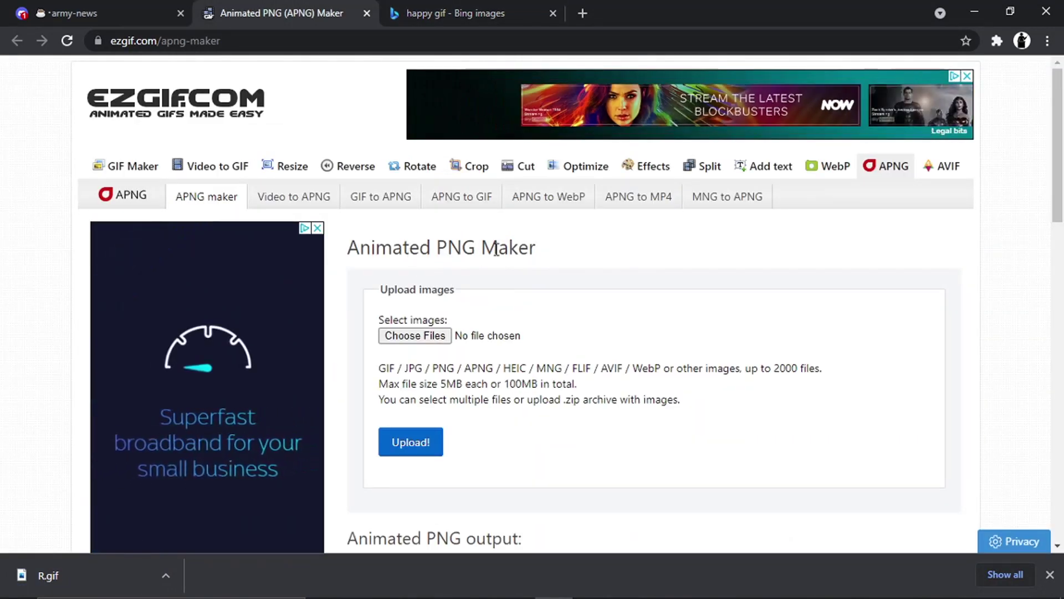
# Upload R.gif from Downloads, yielding three frames with delays 50, 50 and 100.
pyautogui.click(445, 338)
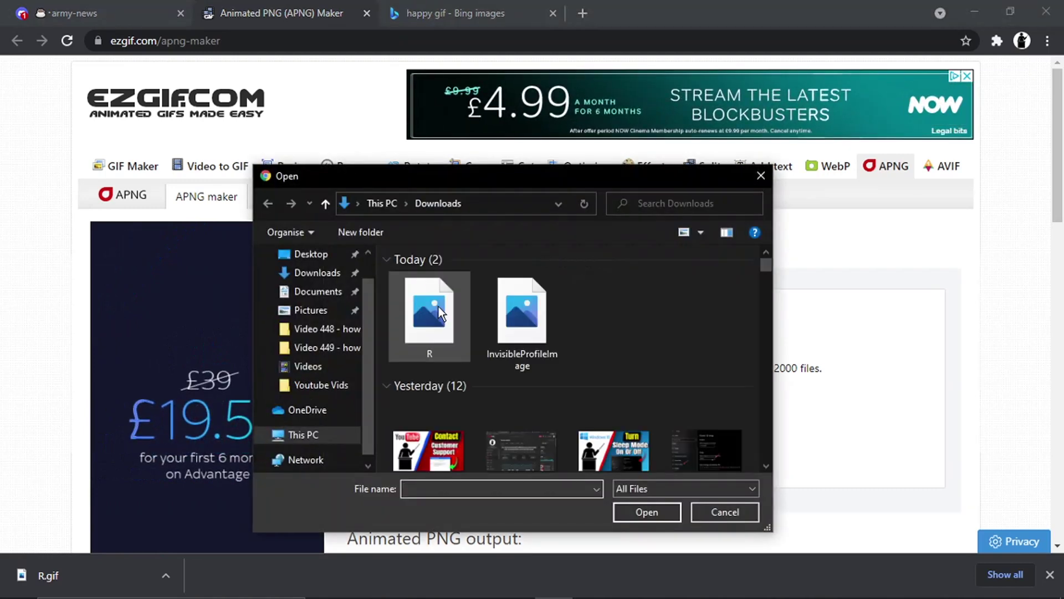
pyautogui.doubleClick(439, 312)
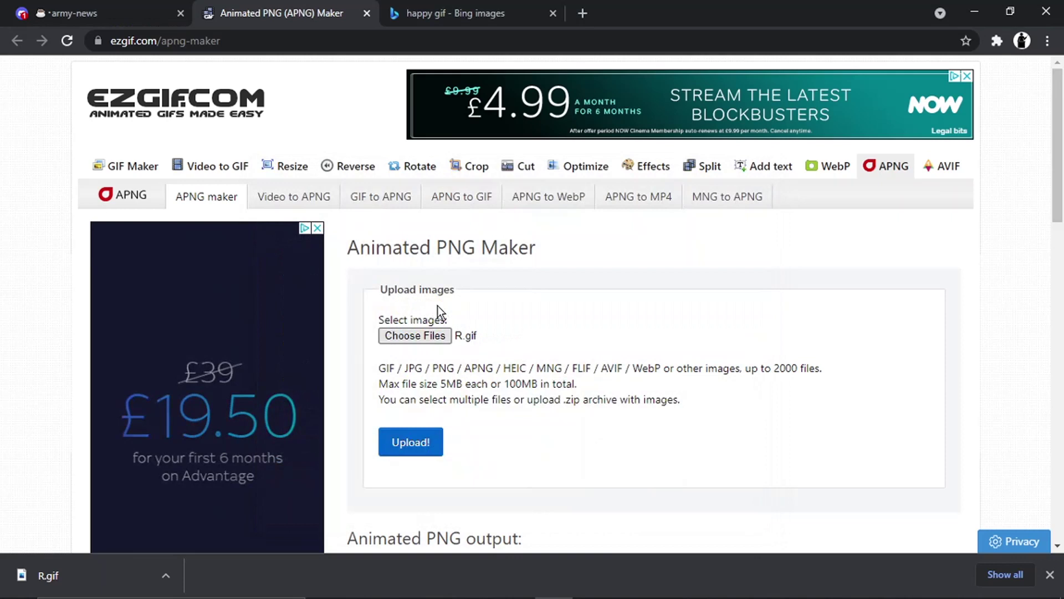
pyautogui.click(406, 450)
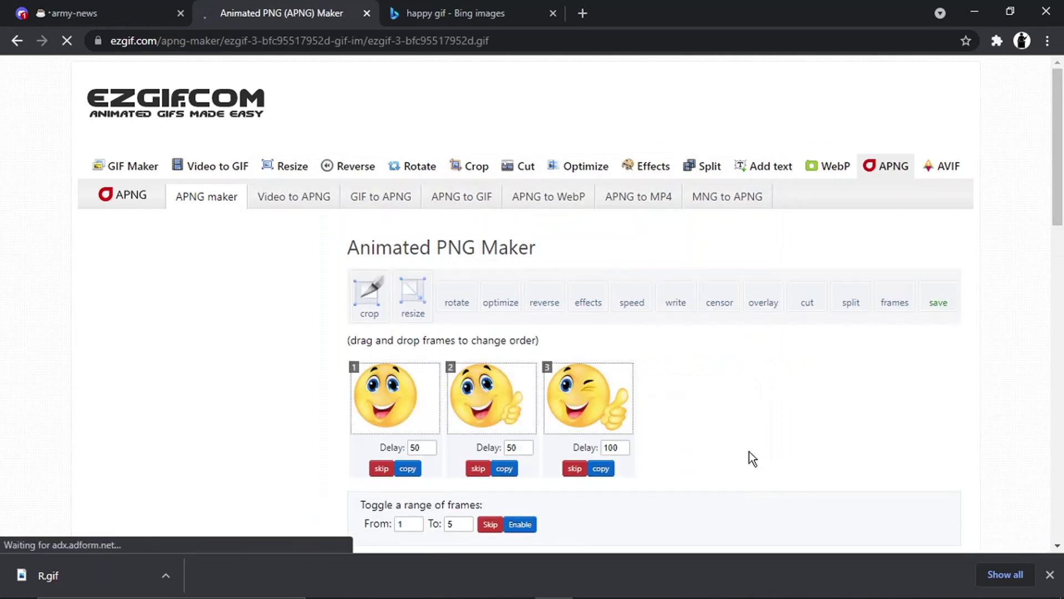
# Enable crossfade frames (fader delay 6, 8 frames) and generate the APNG with delay 20.
pyautogui.moveTo(1058, 113)
pyautogui.mouseDown()
pyautogui.moveTo(1057, 207)
pyautogui.moveTo(1058, 125)
pyautogui.moveTo(1053, 175)
pyautogui.mouseUp()
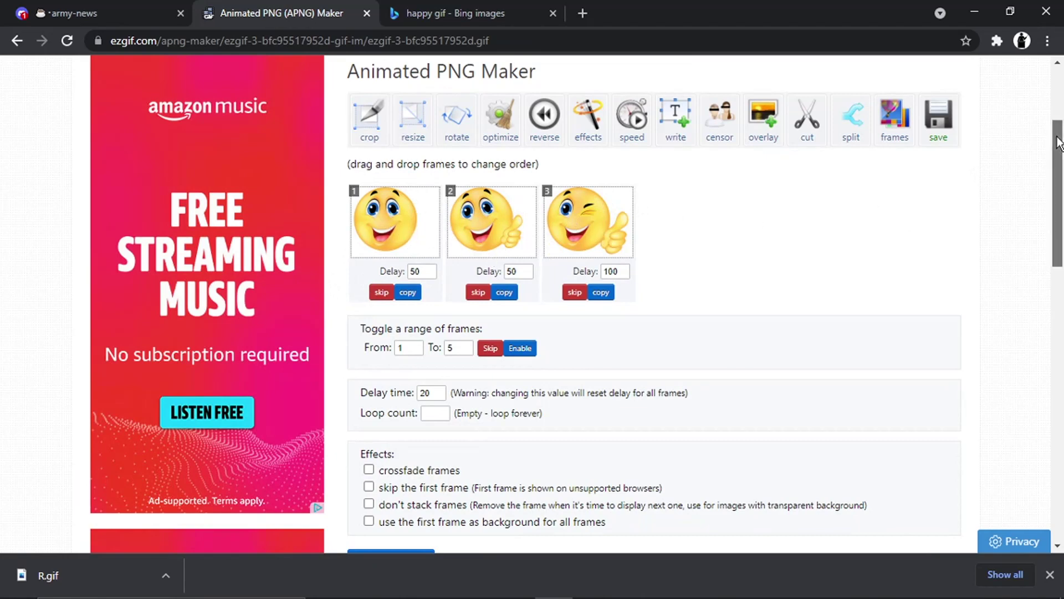
pyautogui.moveTo(1058, 142); pyautogui.dragTo(1061, 190)
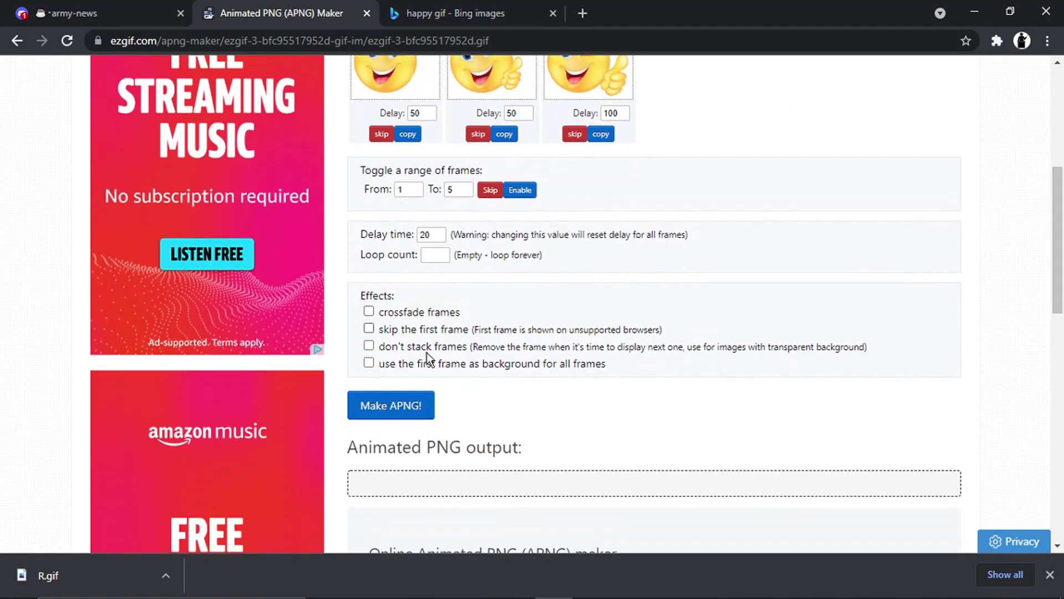
pyautogui.click(370, 312)
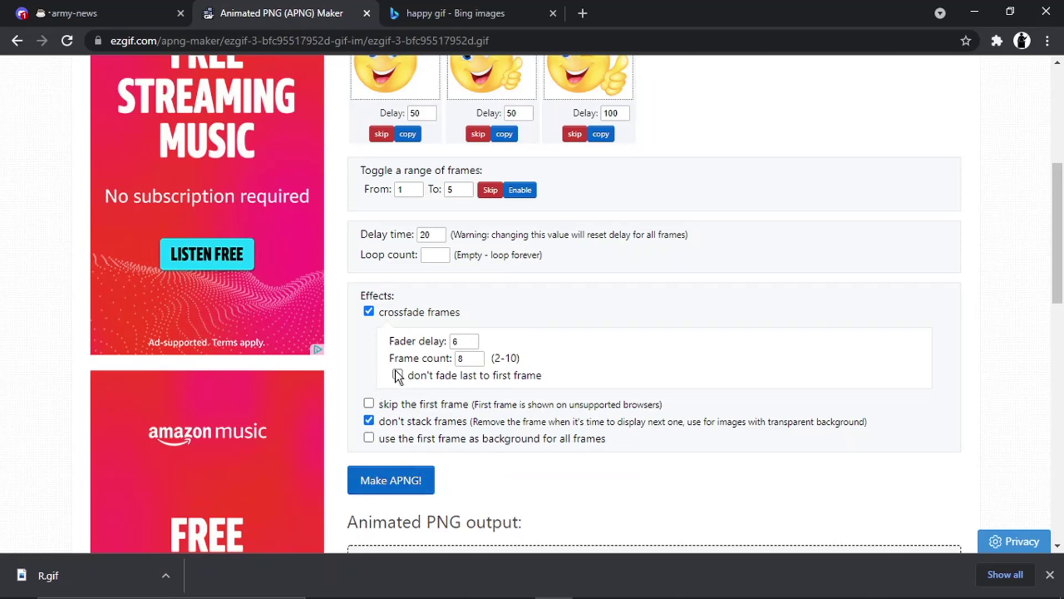
pyautogui.click(405, 489)
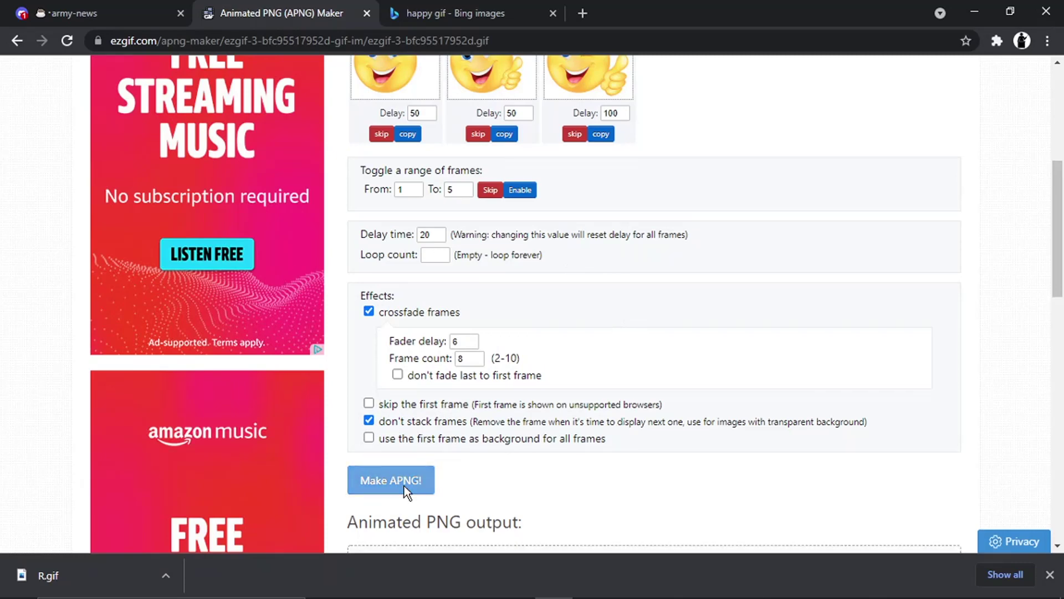
pyautogui.click(404, 485)
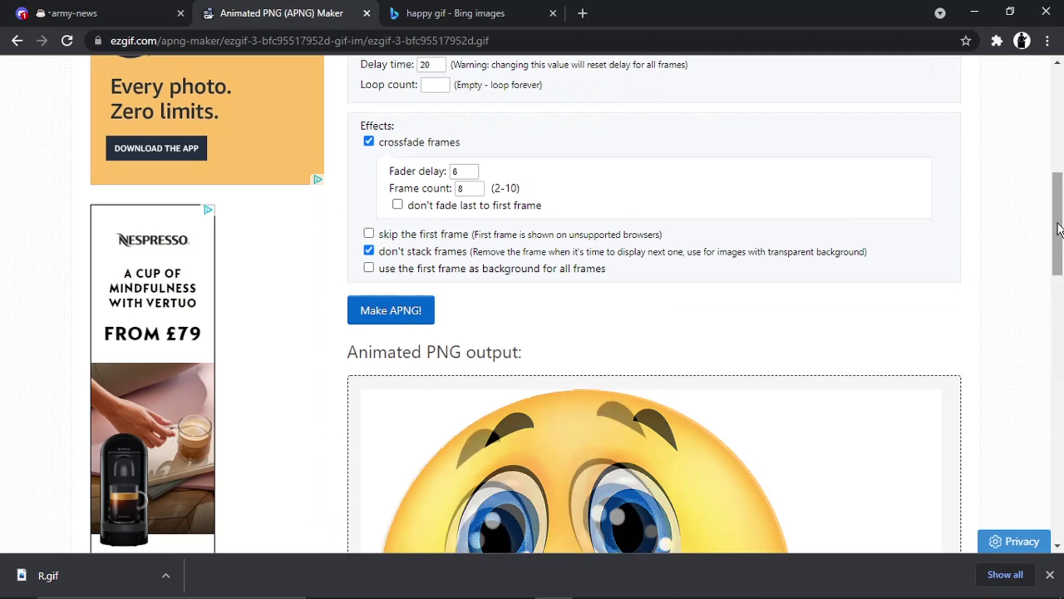
# Save the 24-frame animated smiley output to Downloads as ezgif-3-b5a5b996bfc2.png.
pyautogui.moveTo(1058, 229)
pyautogui.mouseDown()
pyautogui.moveTo(1060, 330)
pyautogui.moveTo(1059, 316)
pyautogui.mouseUp()
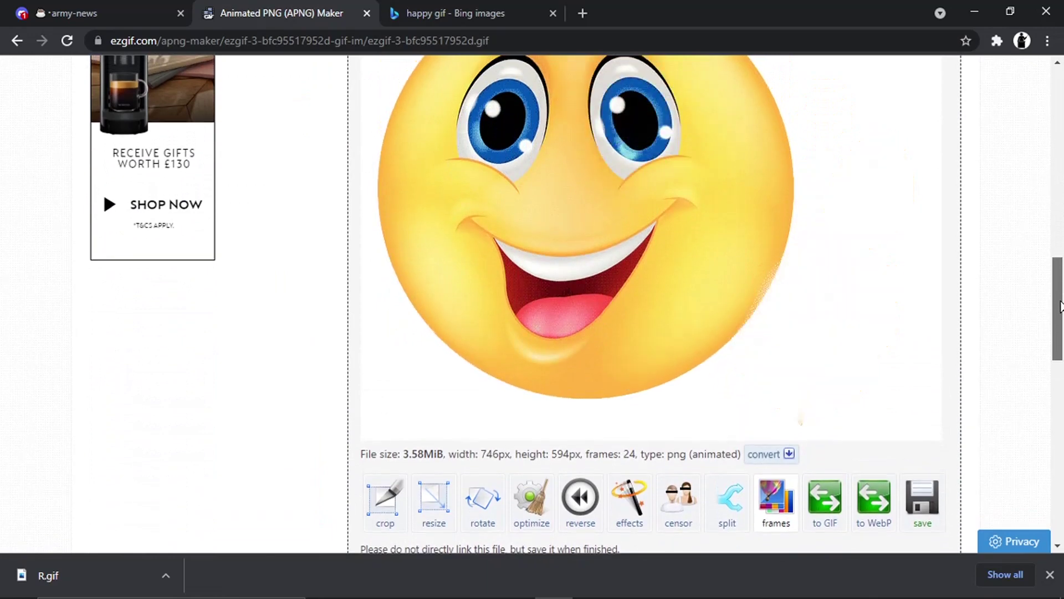
pyautogui.scroll(4, 639, 422)
pyautogui.rightClick(638, 423)
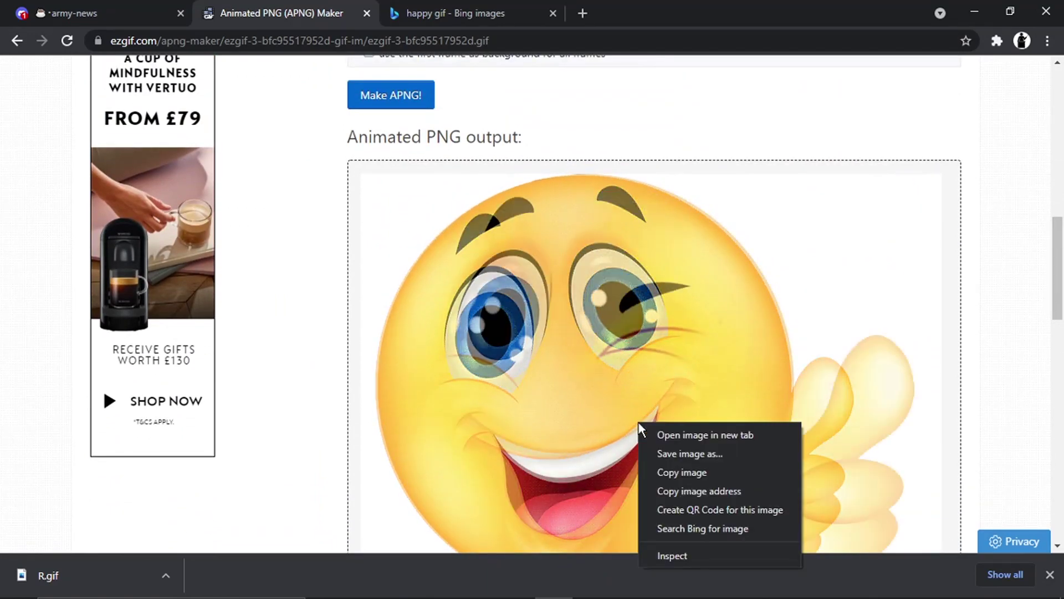
pyautogui.click(687, 456)
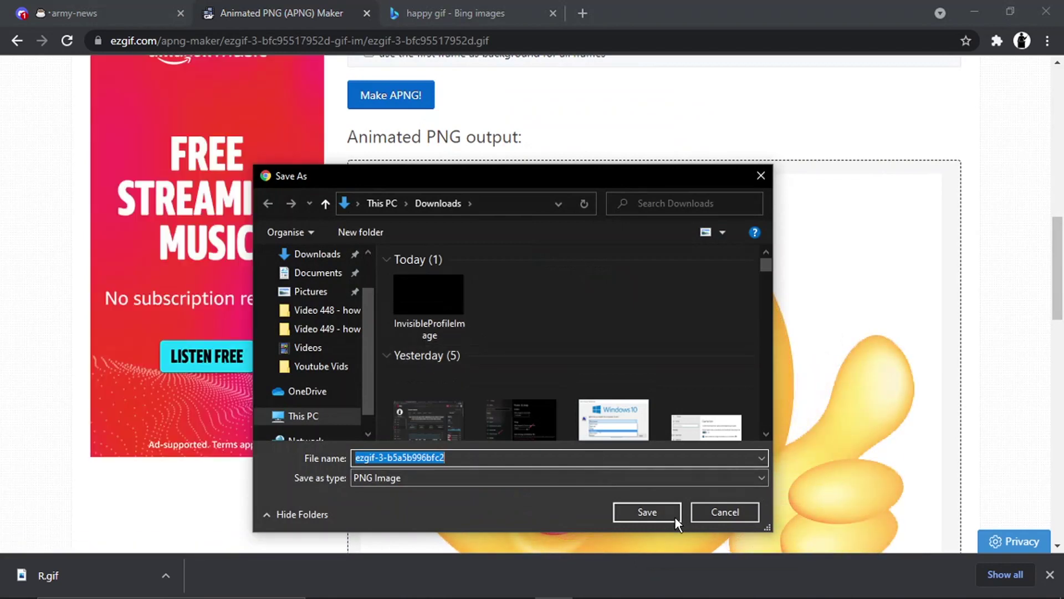
pyautogui.click(661, 512)
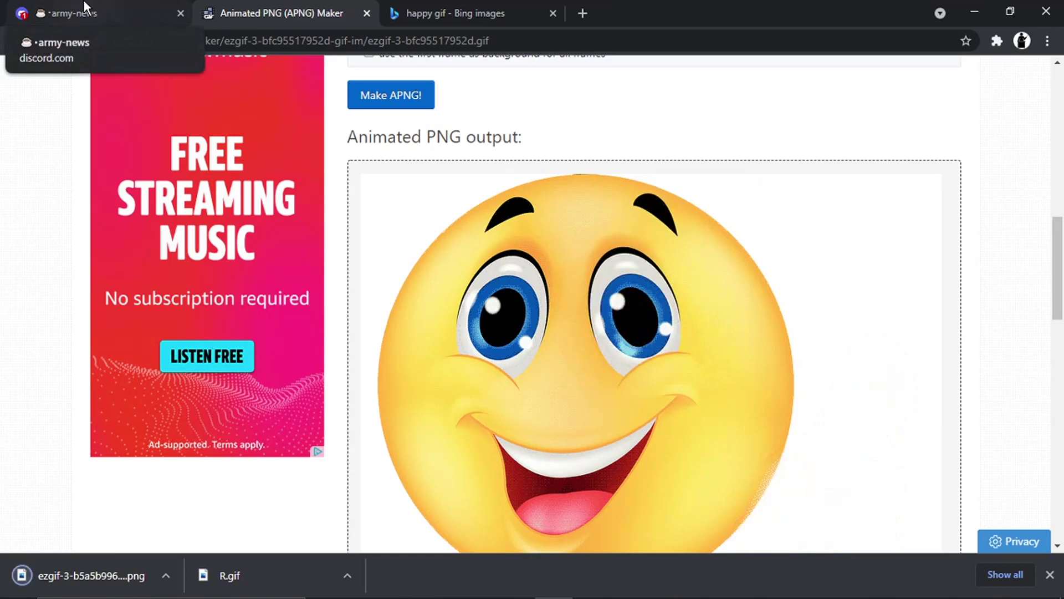
# Back in Discord, clear the downloads bar and open Change avatar in the user profile settings.
pyautogui.click(167, 20)
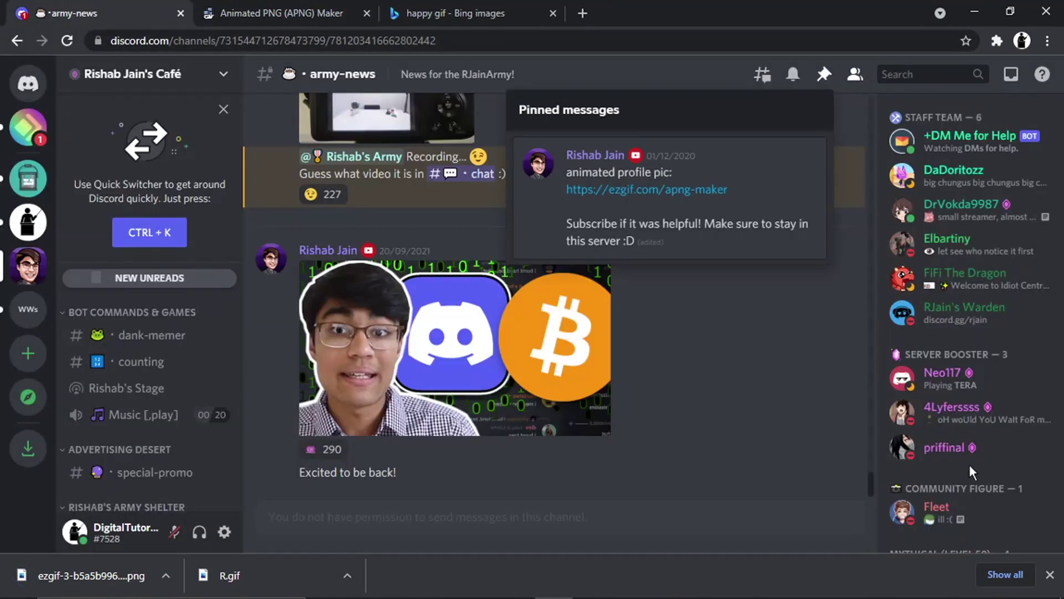
pyautogui.click(1049, 574)
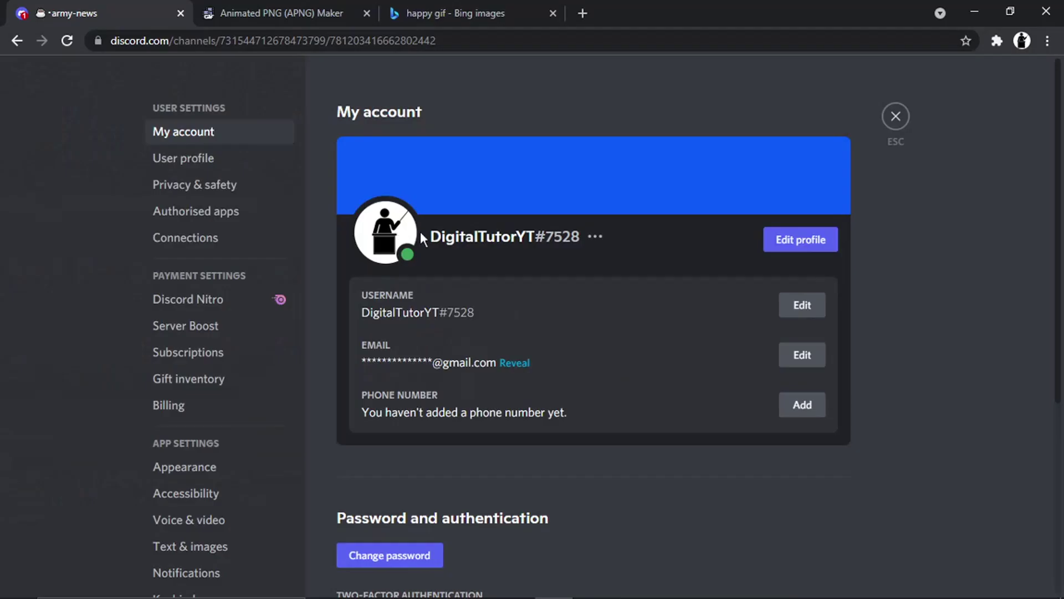
pyautogui.click(780, 235)
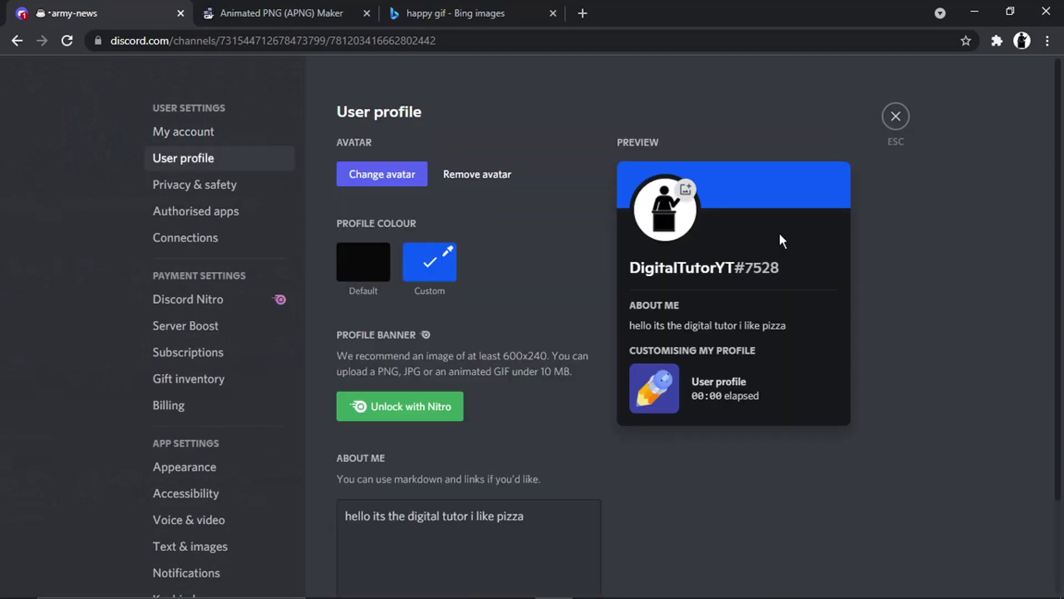
pyautogui.click(653, 202)
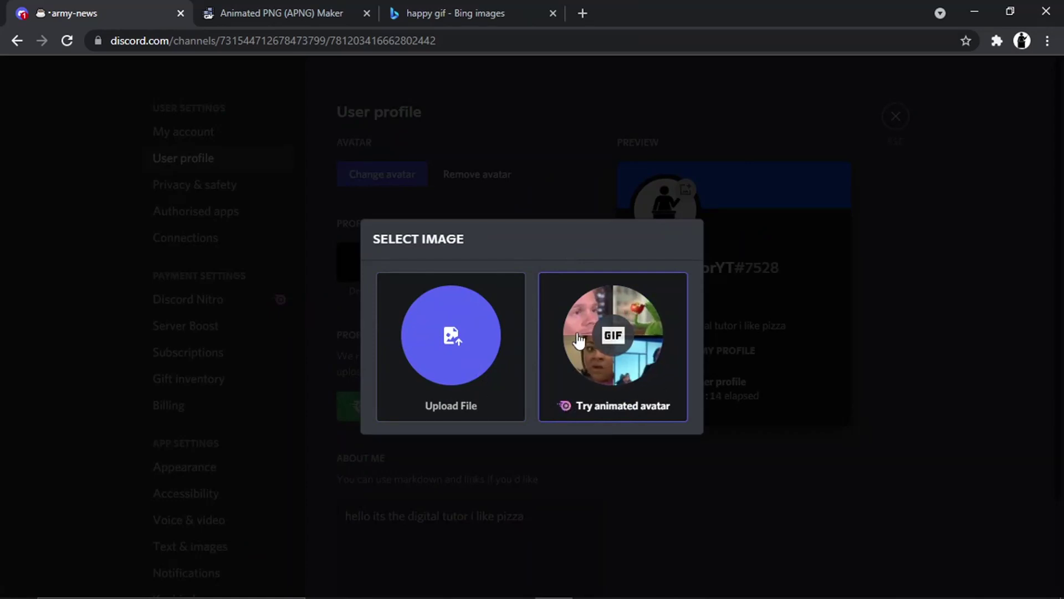
# Upload ezgif-3-b5a5b996bfc2.png as the avatar and shift it to fill the crop circle.
pyautogui.click(466, 366)
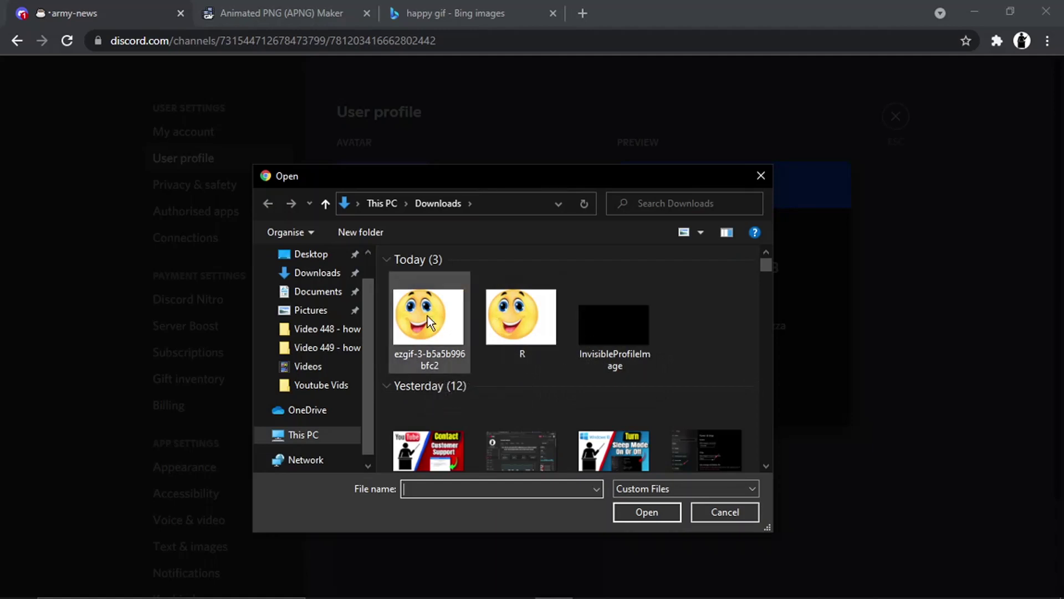
pyautogui.doubleClick(427, 315)
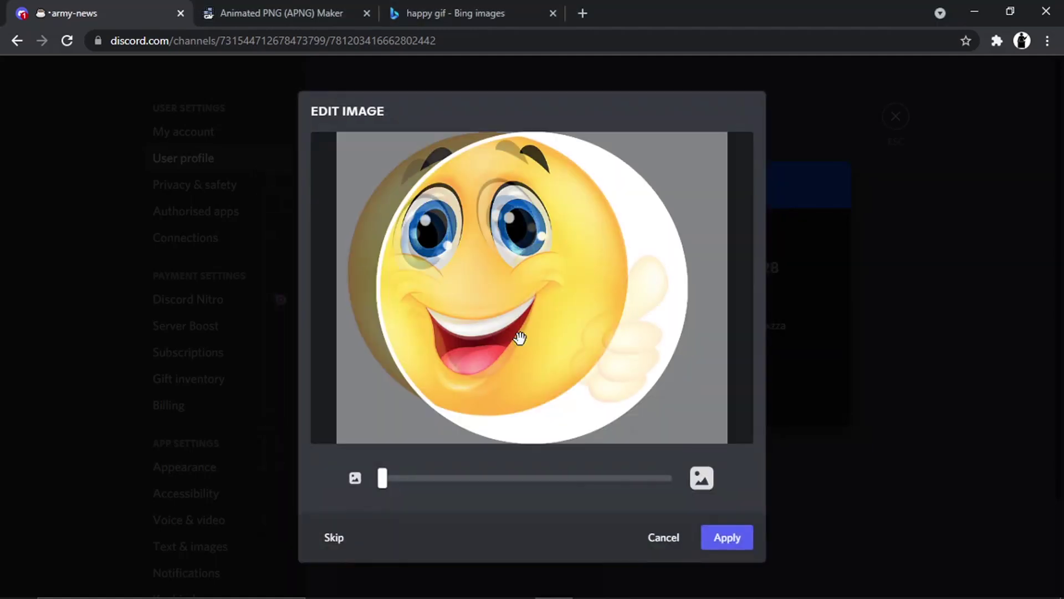
pyautogui.moveTo(537, 356); pyautogui.dragTo(618, 401)
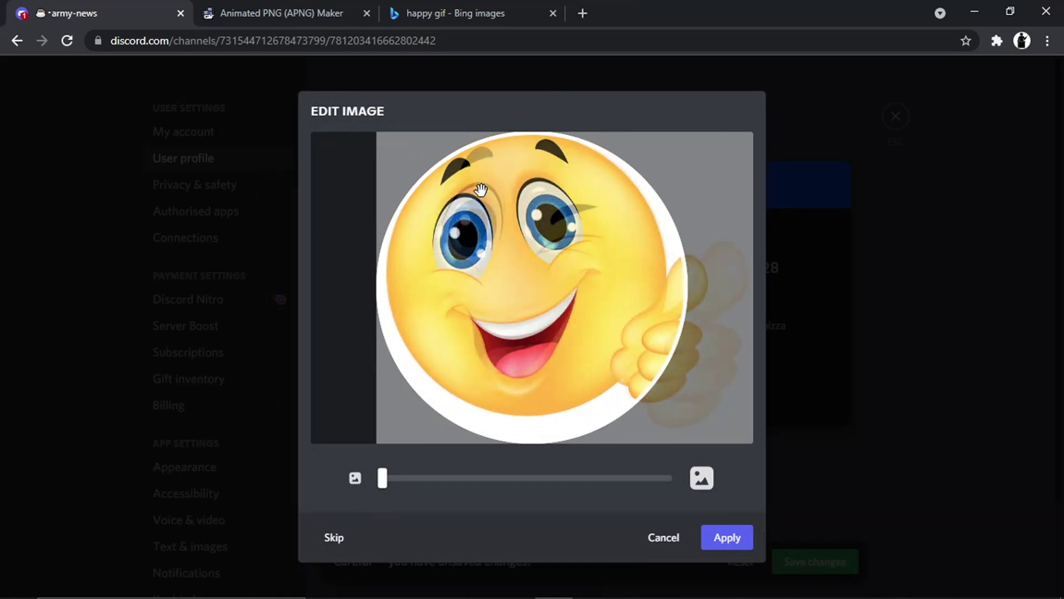
# Review the ezgif crossfade settings, then return to the Discord avatar cropper.
pyautogui.click(264, 11)
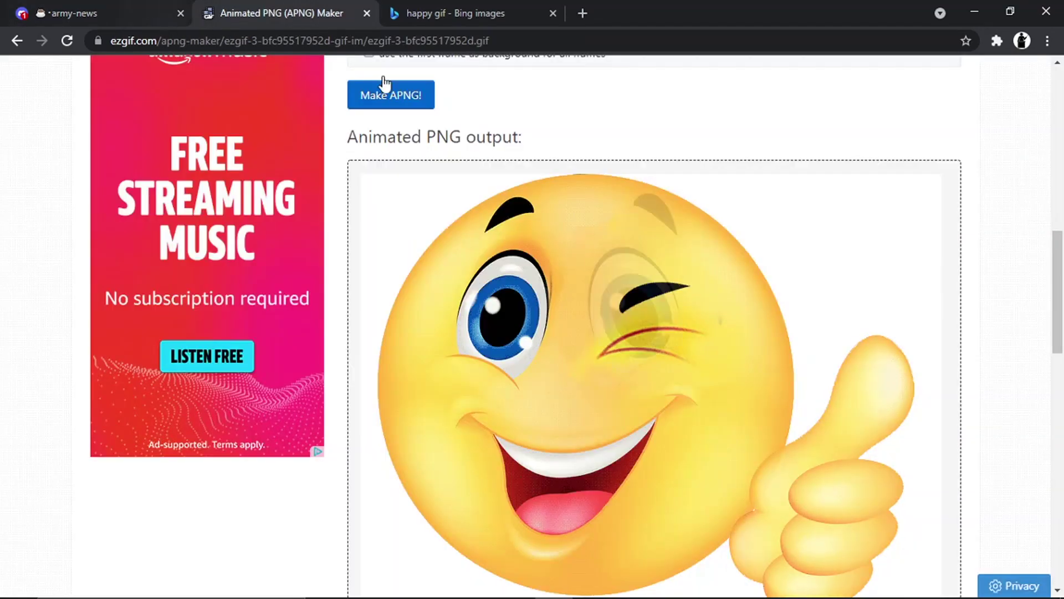
pyautogui.moveTo(1059, 264); pyautogui.dragTo(1061, 163)
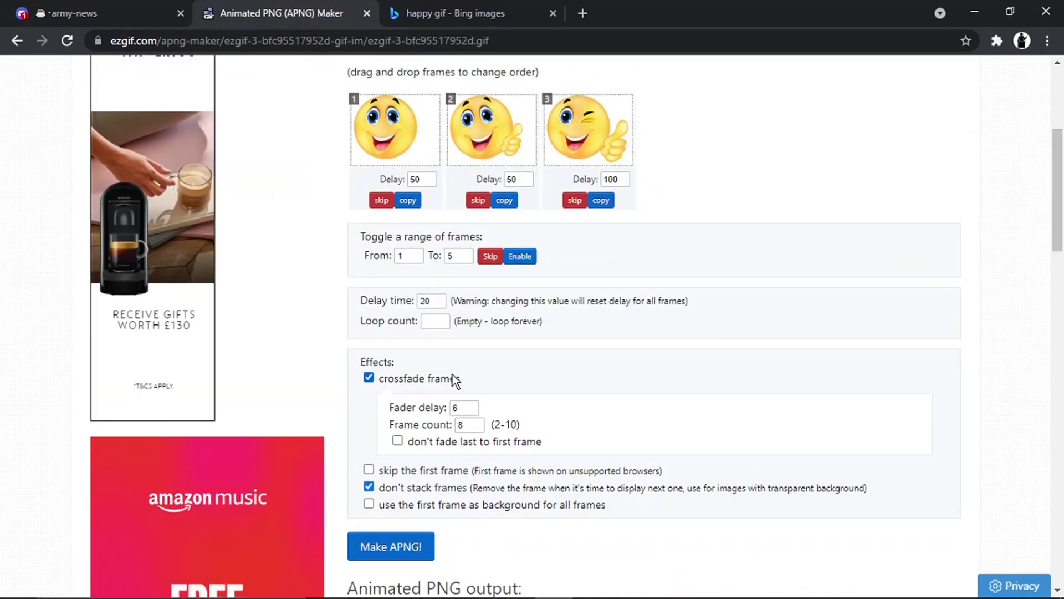
pyautogui.click(127, 8)
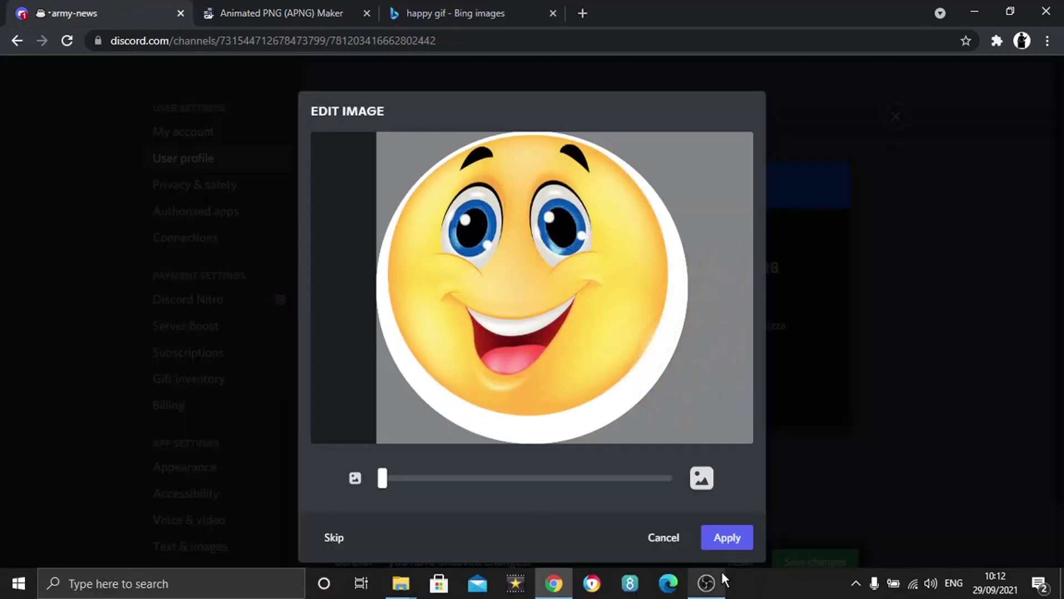
pyautogui.moveTo(722, 570)
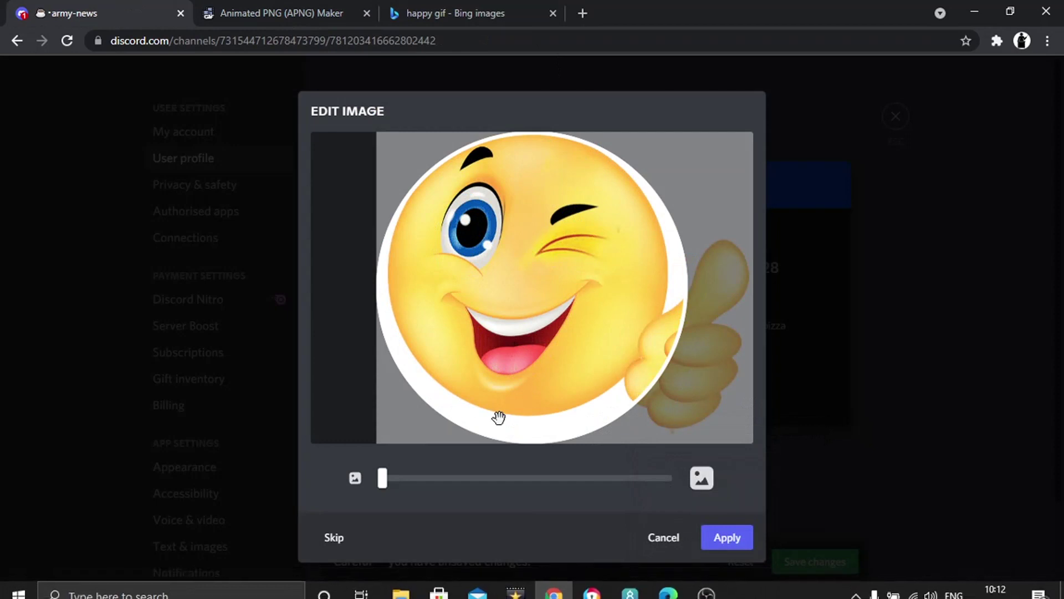